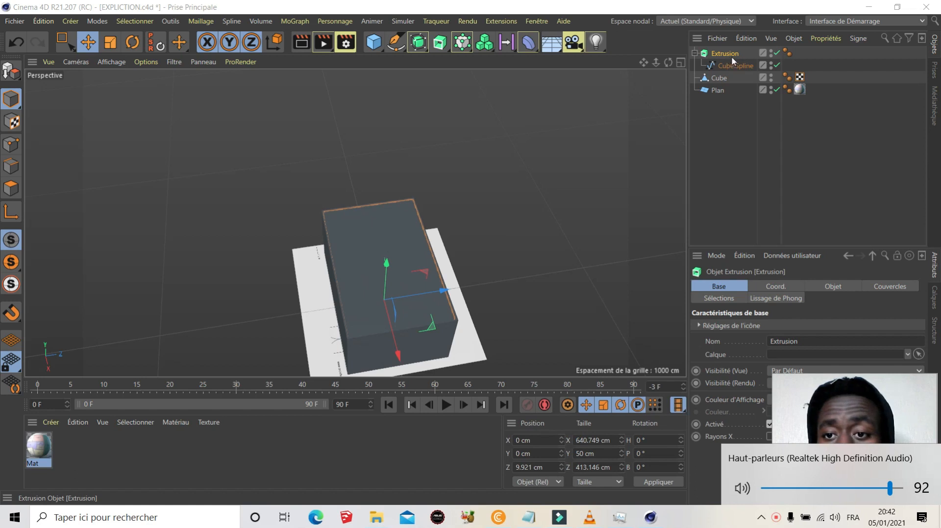
# - Rename the Extrusion object as PLAFOND and collapse its hierarchy
pyautogui.press('BackSpace')
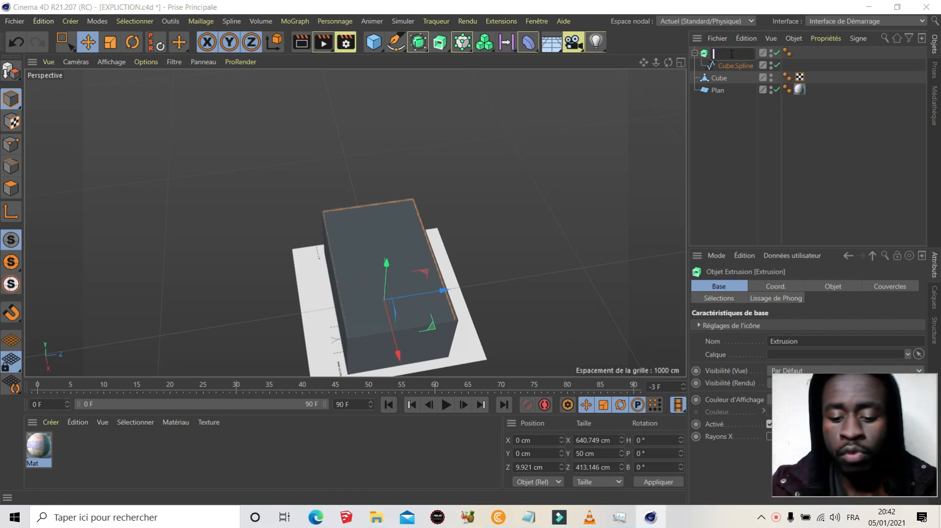
pyautogui.write('PLAFAN')
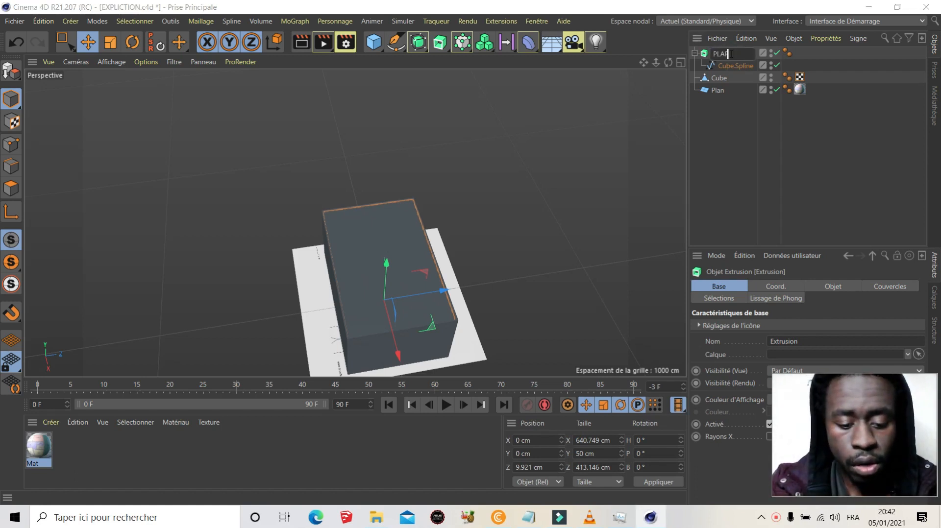
pyautogui.press('BackSpace')
pyautogui.press('BackSpace')
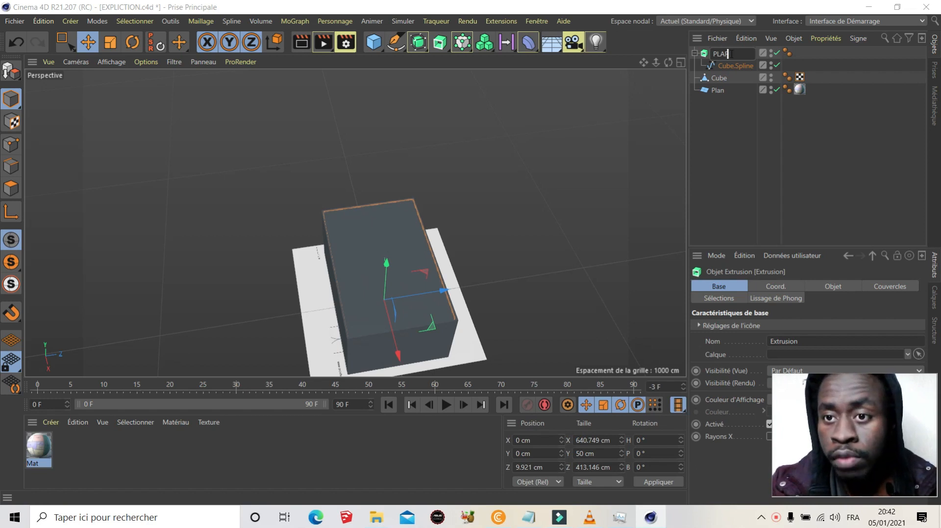
pyautogui.write('OND')
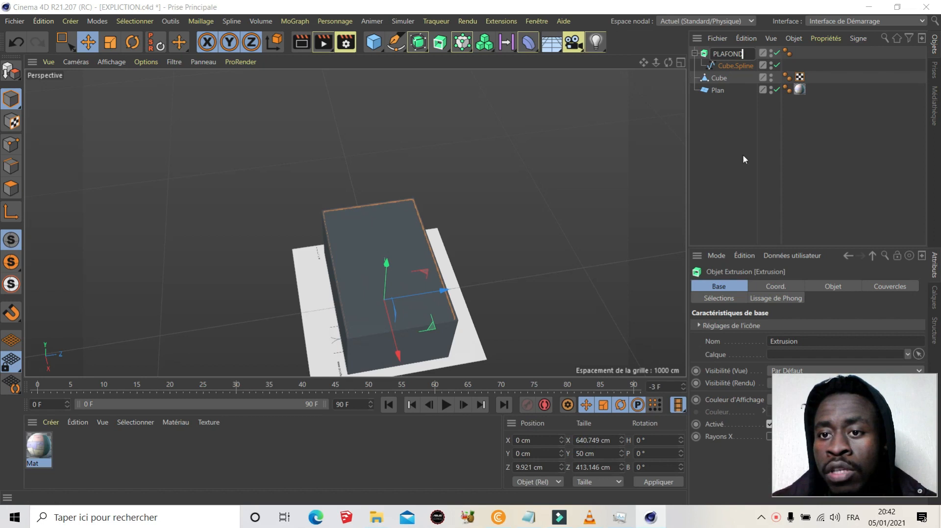
pyautogui.press('Return')
pyautogui.click(695, 53)
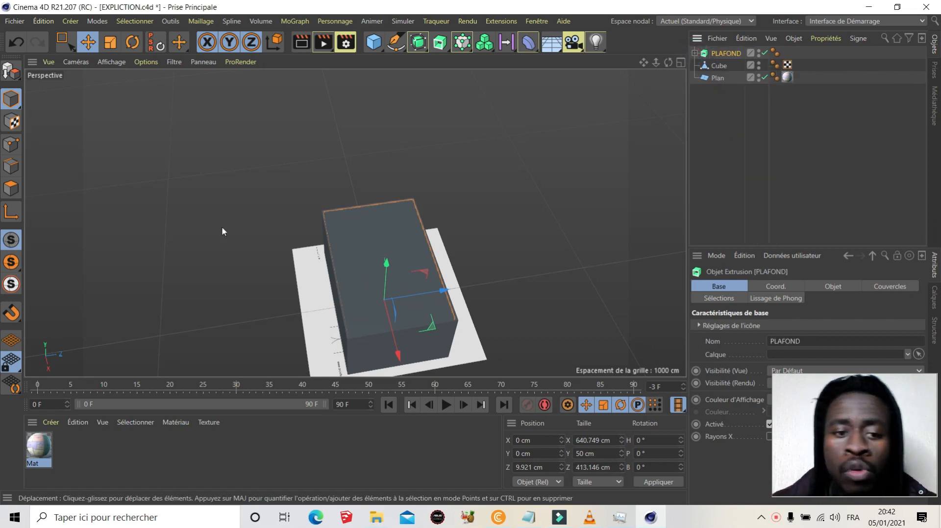
# - Rename the Cube polygon object as MUR EX
pyautogui.scroll(-2, 333, 207)
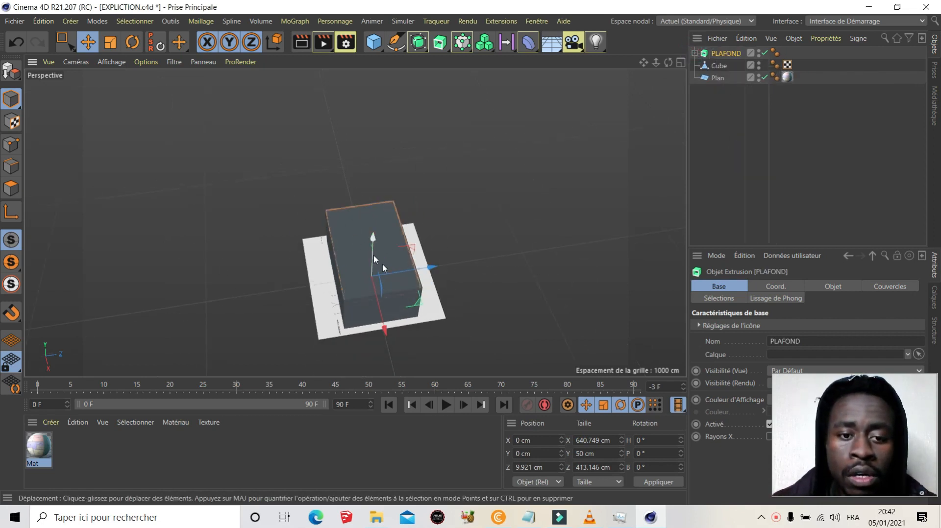
pyautogui.scroll(1, 383, 265)
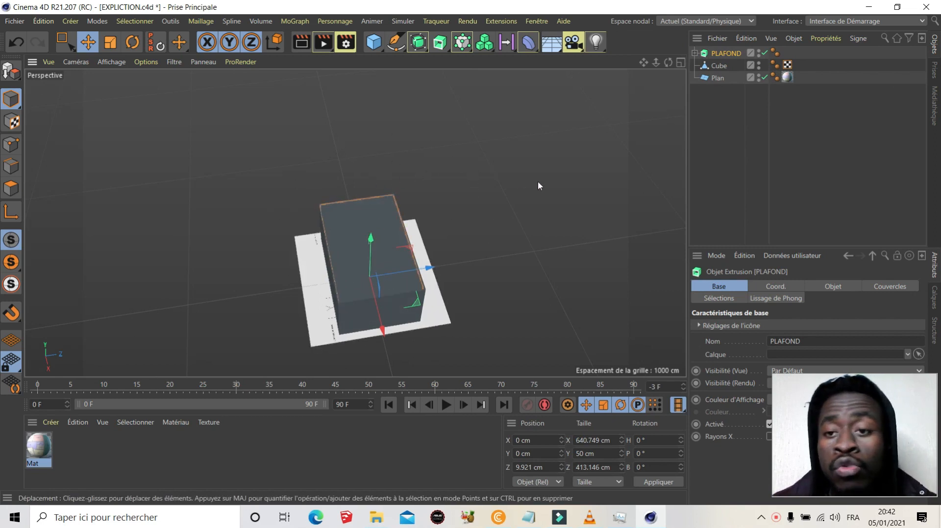
pyautogui.click(717, 67)
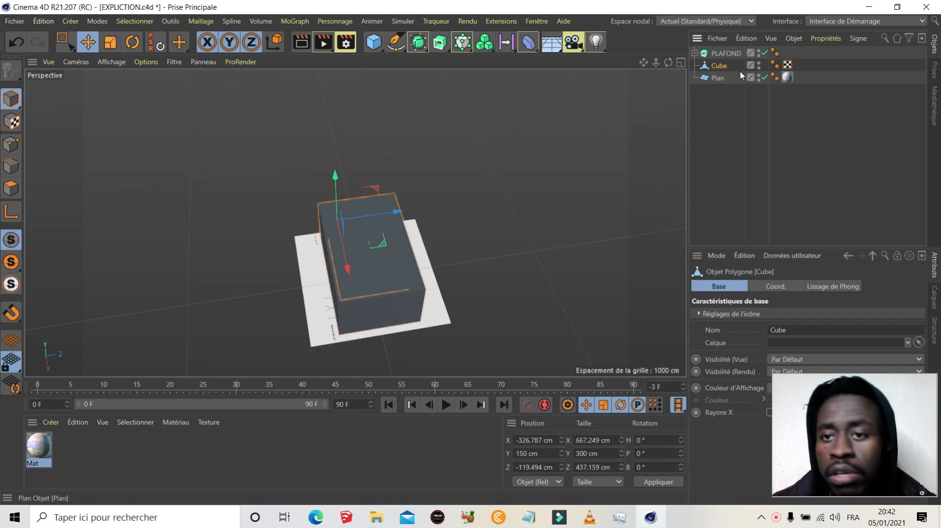
pyautogui.doubleClick(721, 65)
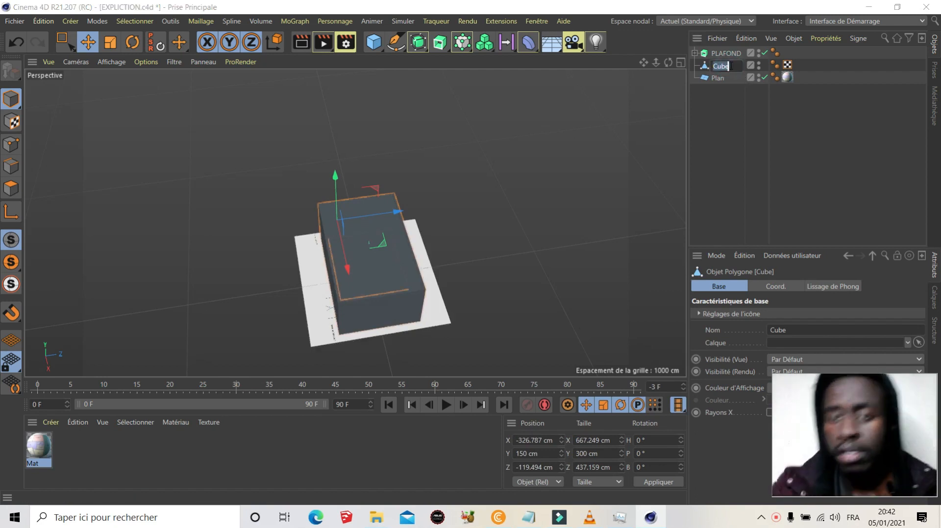
pyautogui.press('BackSpace')
pyautogui.write('MUR')
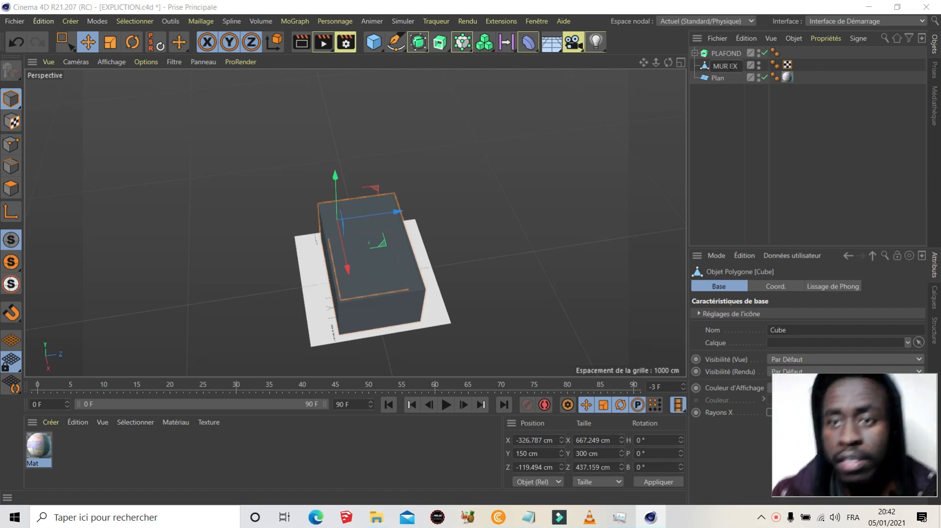
pyautogui.write(' EX')
pyautogui.press('Return')
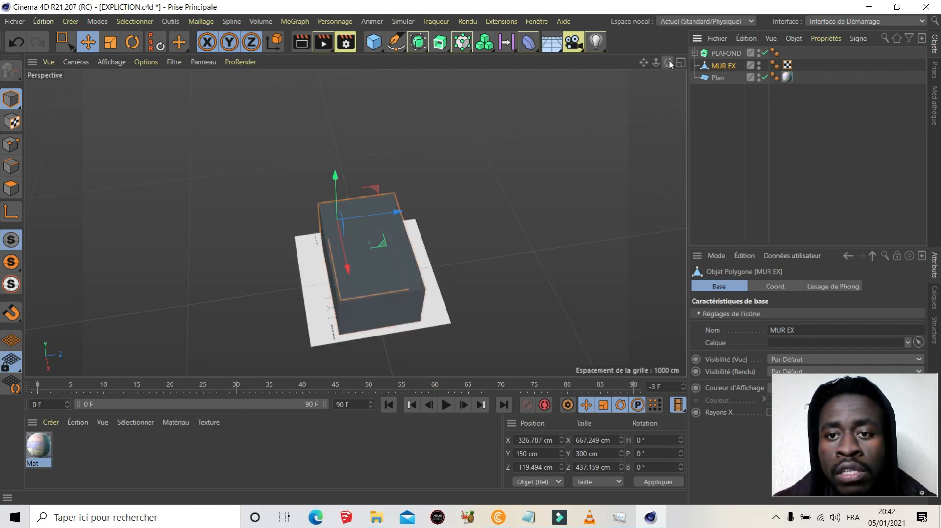
# - Hide the Plan object in the viewport so the building volume can be viewed from below
pyautogui.moveTo(668, 62); pyautogui.dragTo(669, 124)
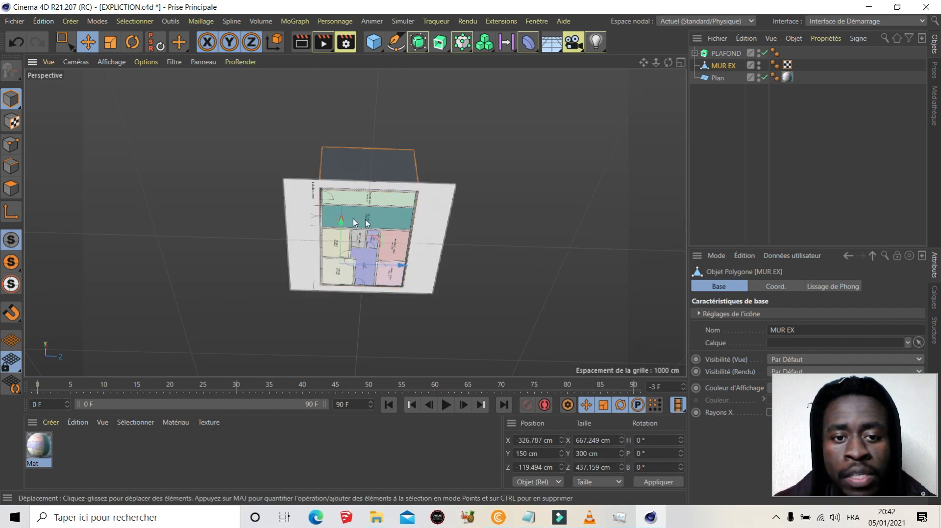
pyautogui.click(759, 76)
pyautogui.scroll(6, 391, 230)
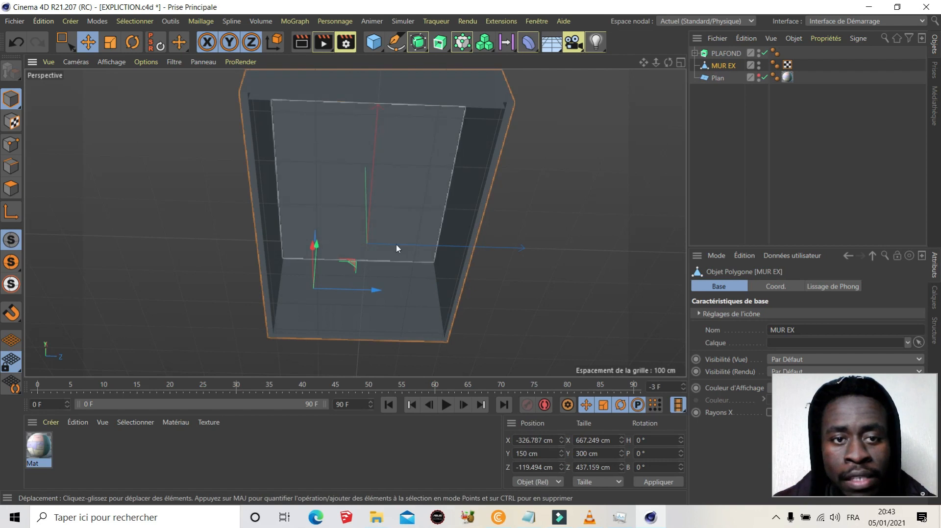
pyautogui.moveTo(668, 63); pyautogui.dragTo(658, 117)
pyautogui.scroll(-2, 330, 162)
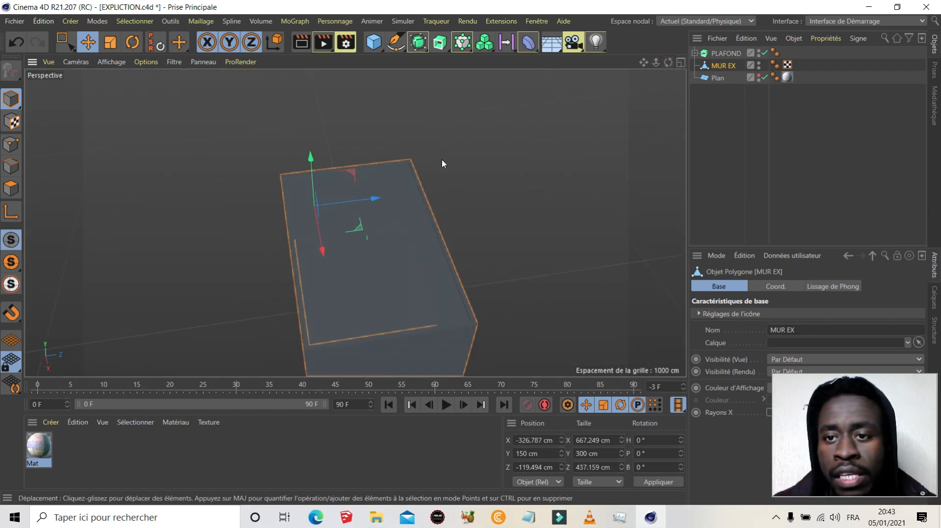
pyautogui.scroll(-4, 442, 160)
pyautogui.scroll(4, 536, 189)
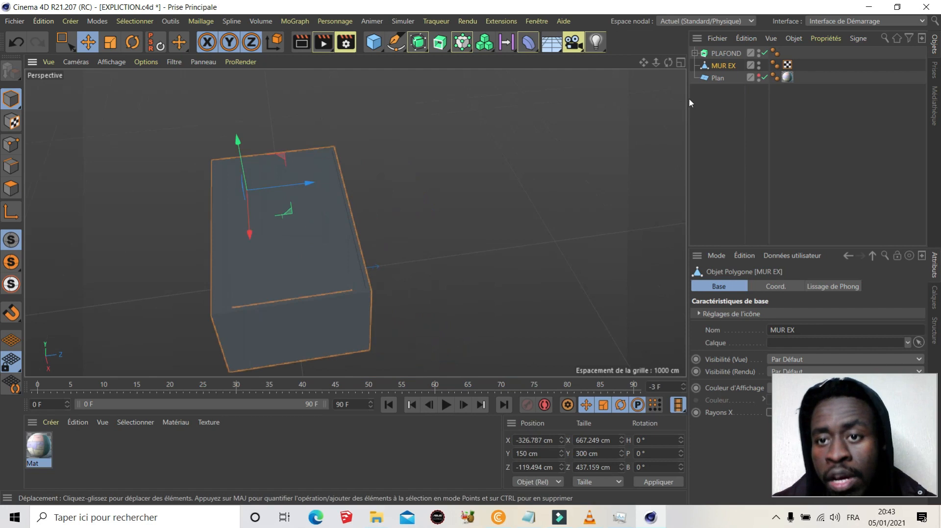
# - Duplicate the PLAFOND extrusion and rename the copy as SOL
pyautogui.click(725, 56)
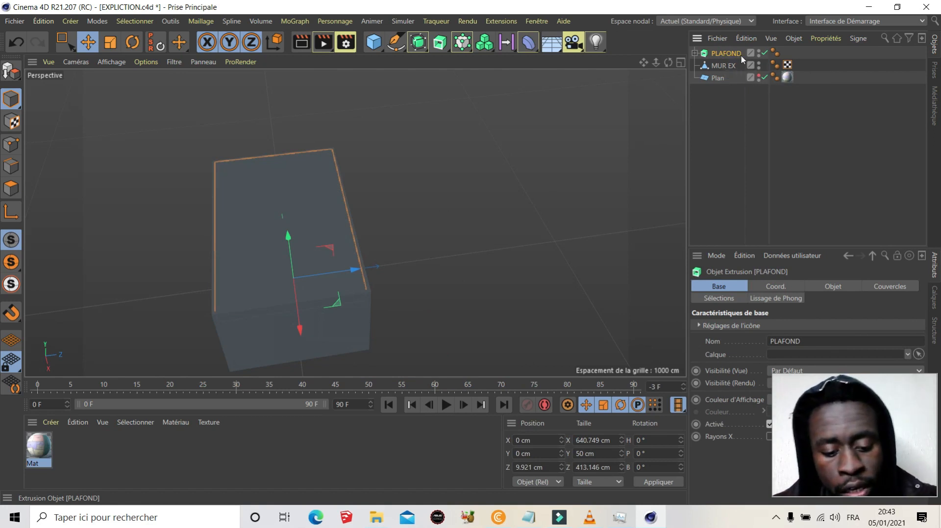
pyautogui.hotkey('ctrl', 'c')
pyautogui.hotkey('ctrl', 'v')
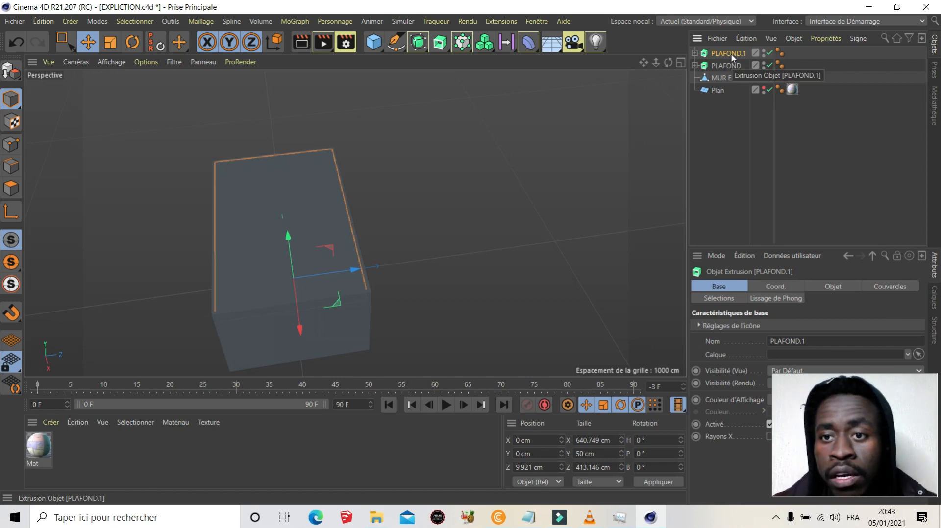
pyautogui.doubleClick(730, 53)
pyautogui.press('BackSpace')
pyautogui.write('SO')
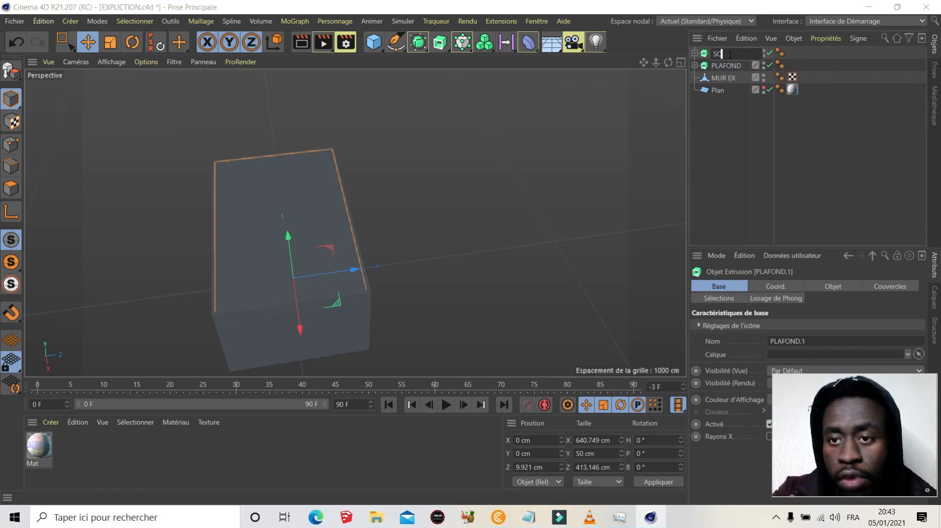
pyautogui.write('L')
pyautogui.press('Return')
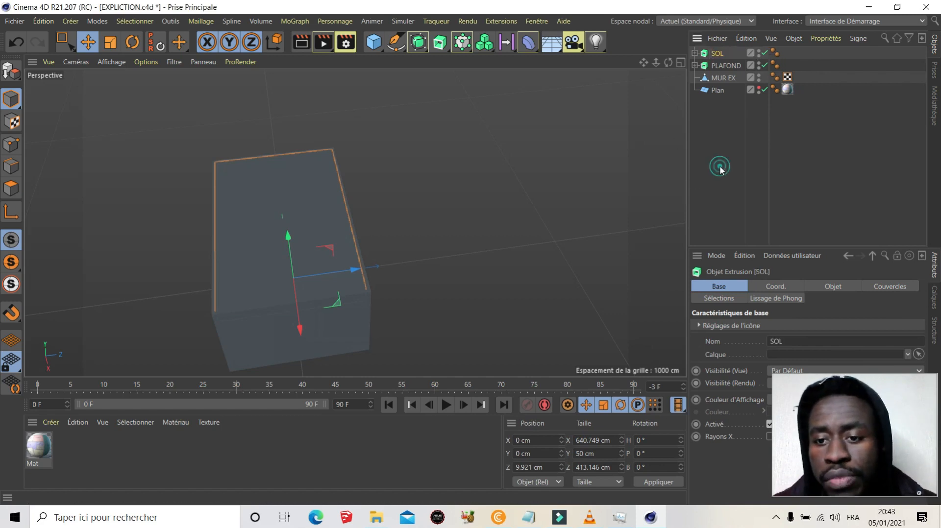
# - Examine the building volume from above, from the front and from underneath to locate where the floor slab belongs
pyautogui.scroll(-1, 600, 220)
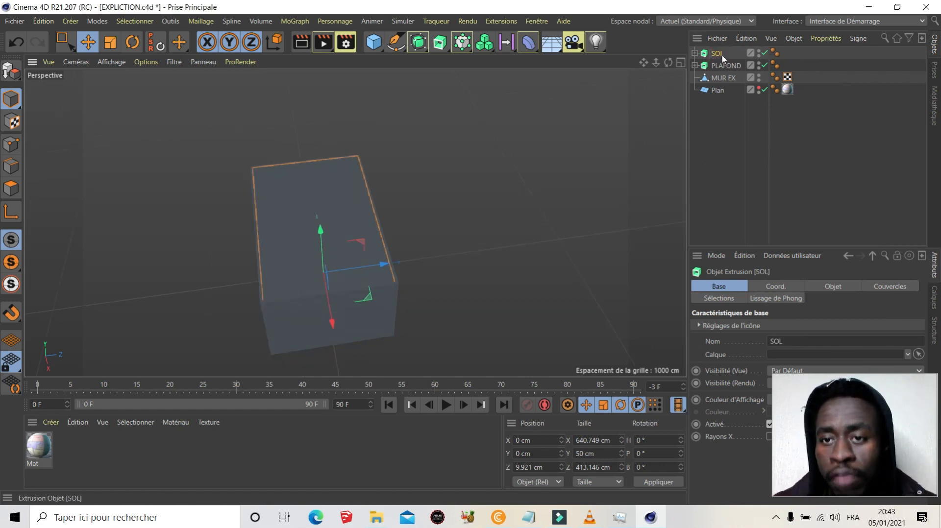
pyautogui.moveTo(670, 63); pyautogui.dragTo(670, 83)
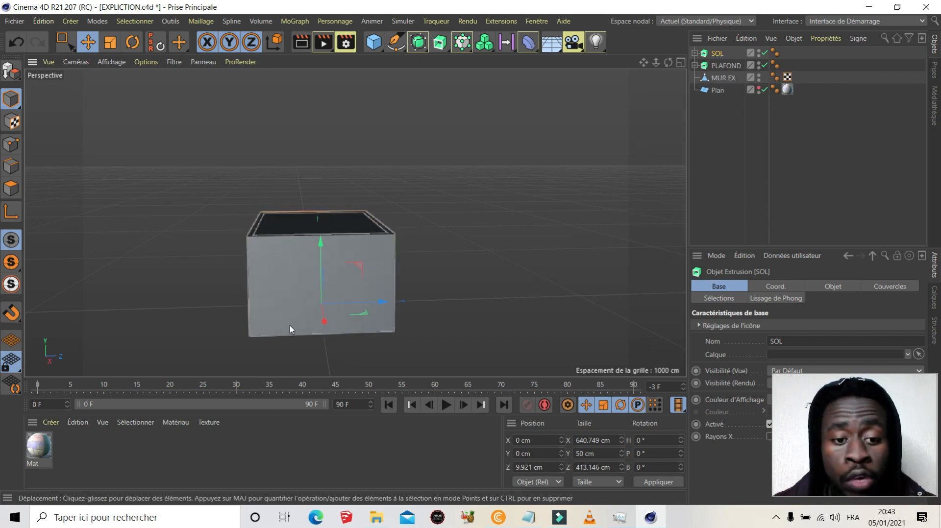
pyautogui.moveTo(672, 63); pyautogui.dragTo(673, 128)
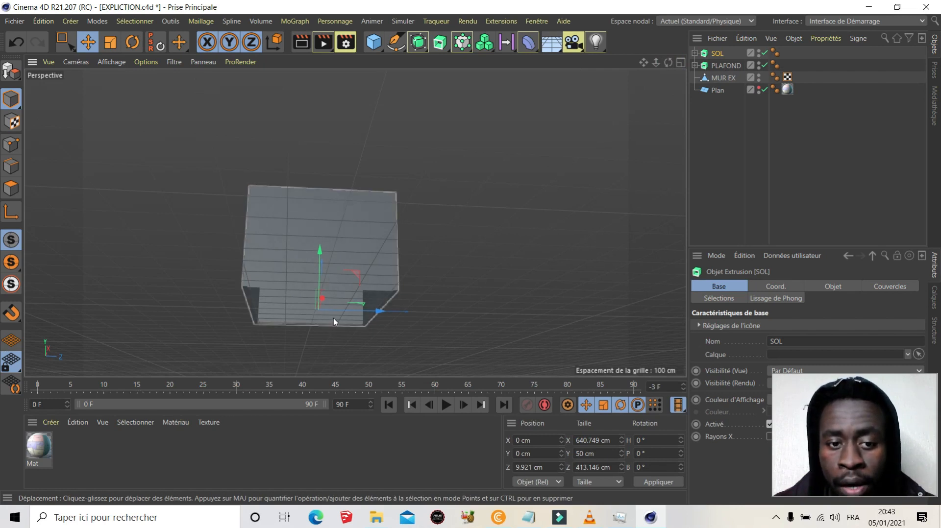
pyautogui.moveTo(668, 63); pyautogui.dragTo(668, 86)
pyautogui.keyDown('alt'); pyautogui.moveTo(356, 223); pyautogui.dragTo(355, 210); pyautogui.keyUp('alt')
pyautogui.scroll(-4, 276, 291)
pyautogui.scroll(5, 310, 231)
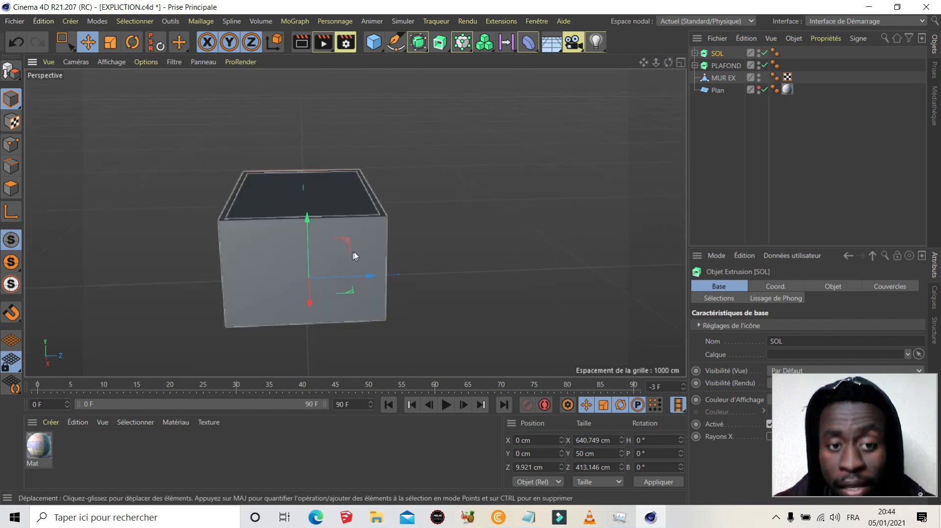
pyautogui.scroll(-2, 377, 242)
pyautogui.scroll(4, 307, 204)
pyautogui.scroll(2, 381, 233)
pyautogui.scroll(-2, 402, 221)
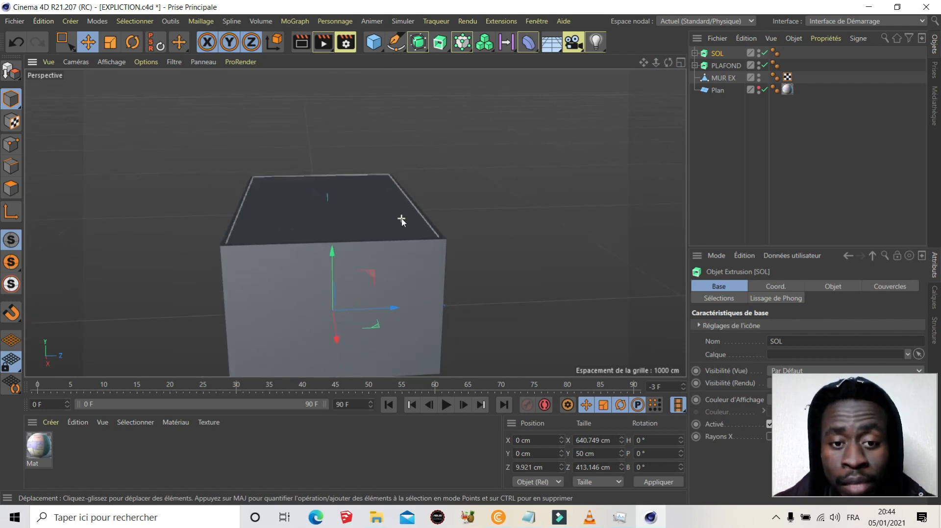
pyautogui.scroll(-1, 392, 235)
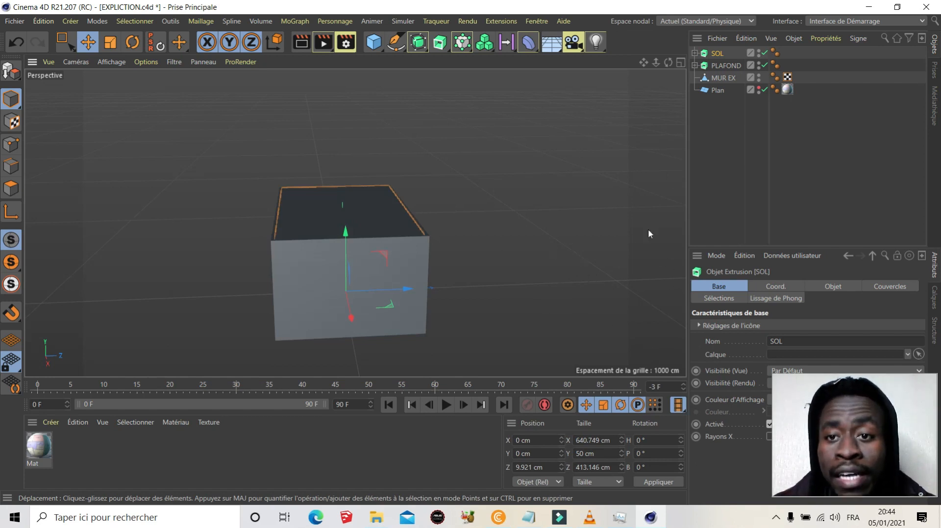
pyautogui.moveTo(667, 62); pyautogui.dragTo(640, 107)
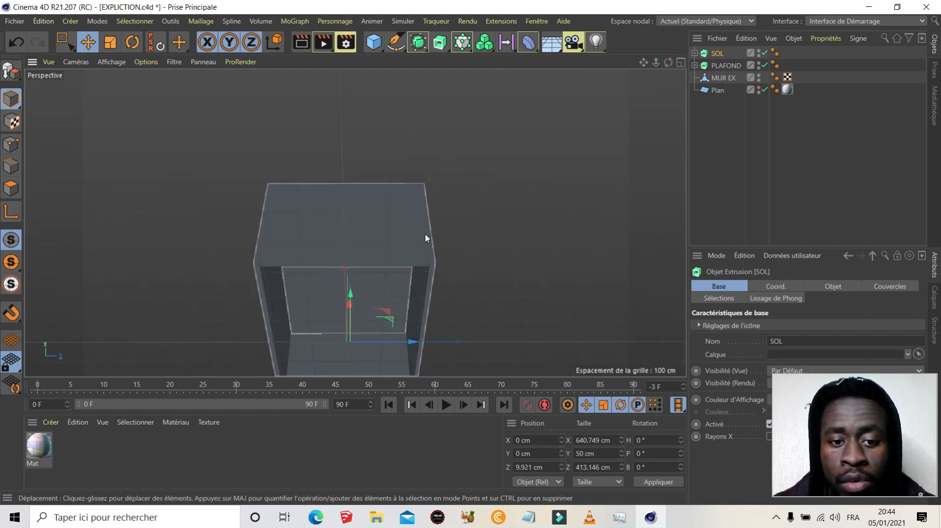
pyautogui.keyDown('alt'); pyautogui.moveTo(425, 239); pyautogui.dragTo(302, 323); pyautogui.keyUp('alt')
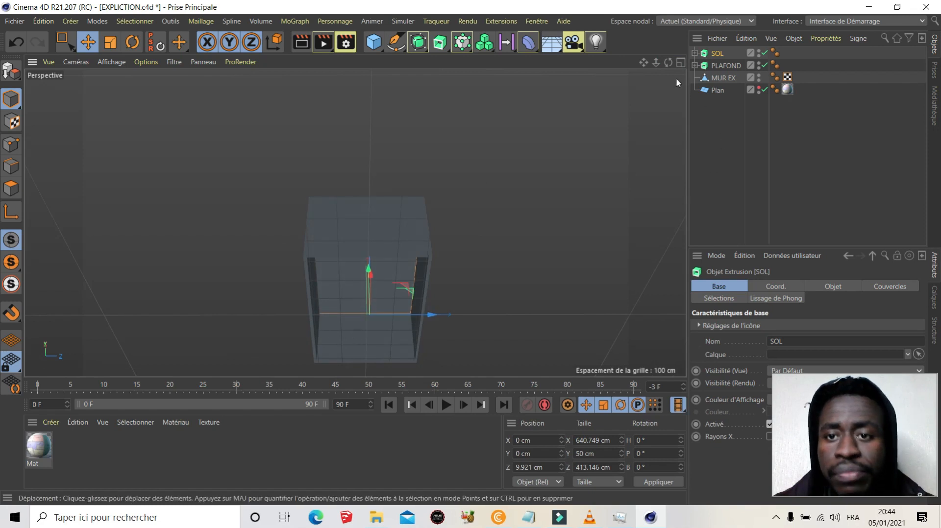
pyautogui.moveTo(670, 60); pyautogui.dragTo(661, 63)
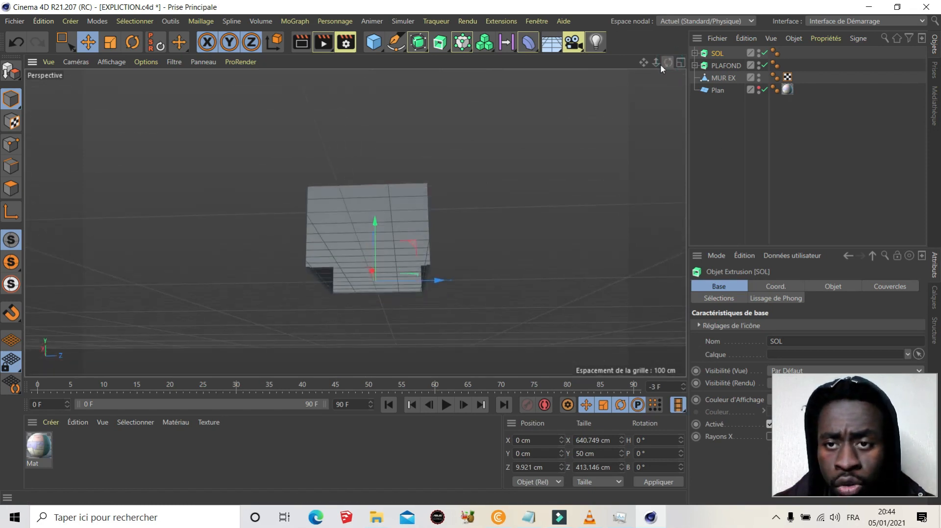
# - Lower the SOL slab to the base of the walls by setting its Y position to -250 cm
pyautogui.doubleClick(717, 53)
pyautogui.press('Return')
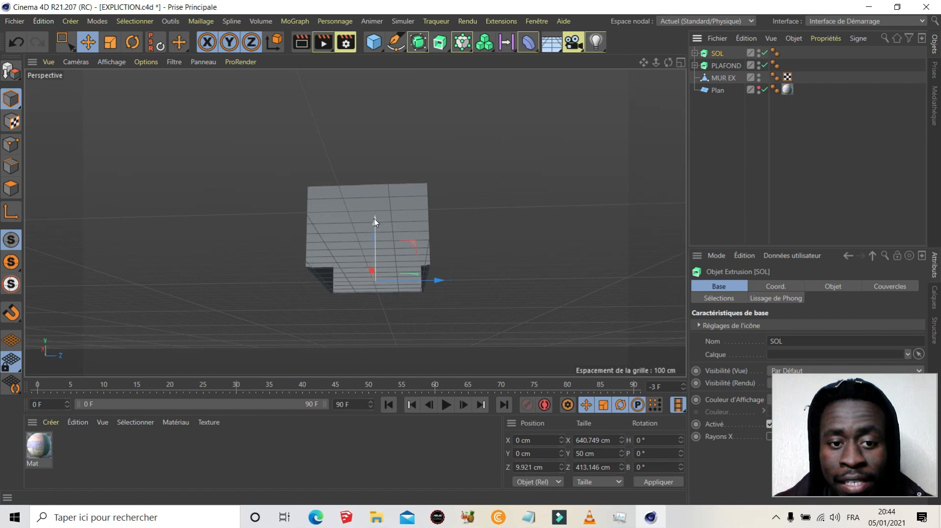
pyautogui.click(540, 457)
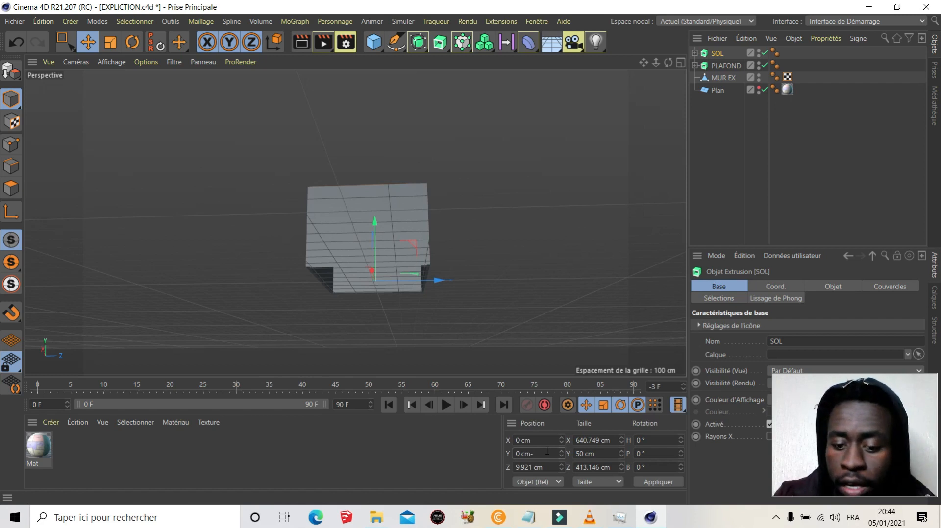
pyautogui.write('-250')
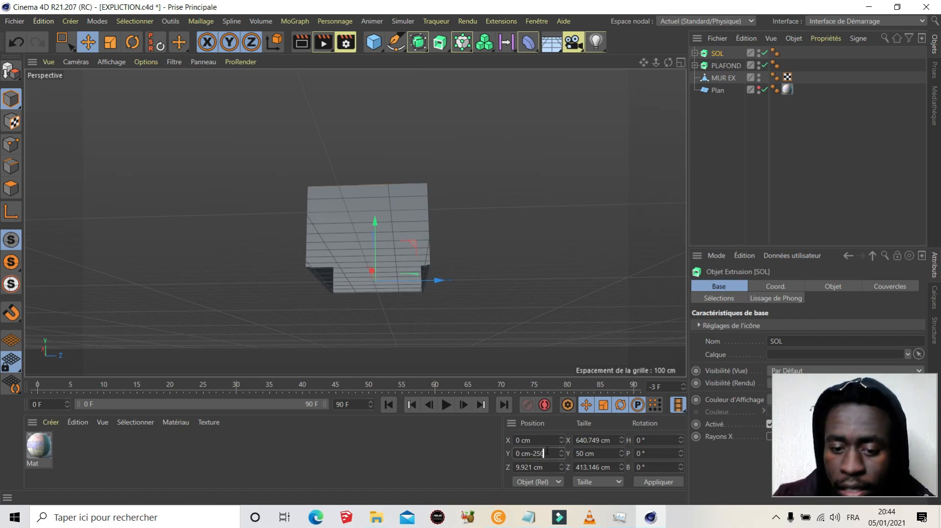
pyautogui.click(659, 482)
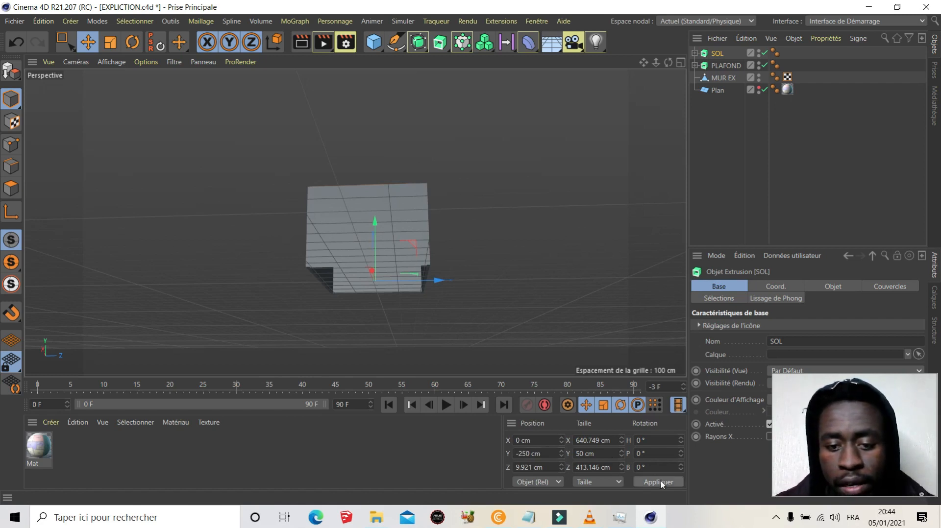
# - Hide the PLAFOND object in the viewport to open up the interior from above
pyautogui.moveTo(668, 63); pyautogui.dragTo(371, 176)
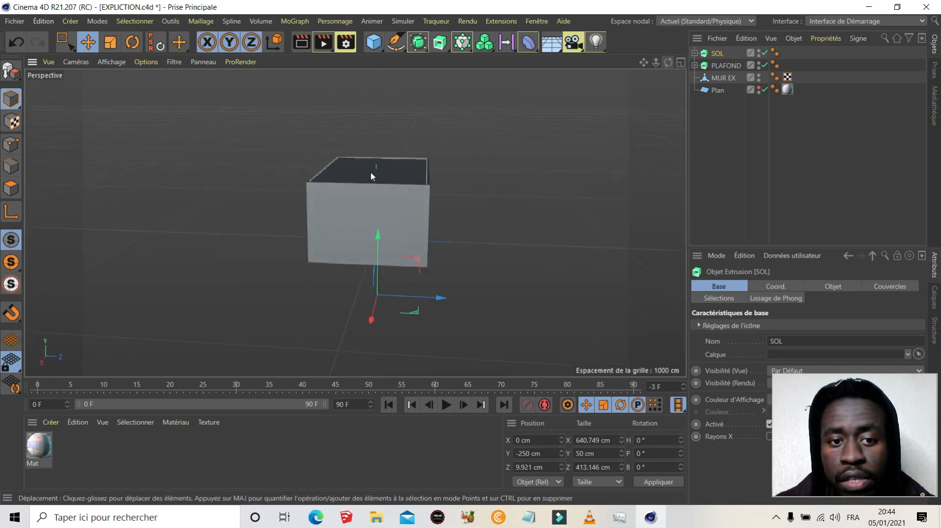
pyautogui.moveTo(670, 64); pyautogui.dragTo(755, 74)
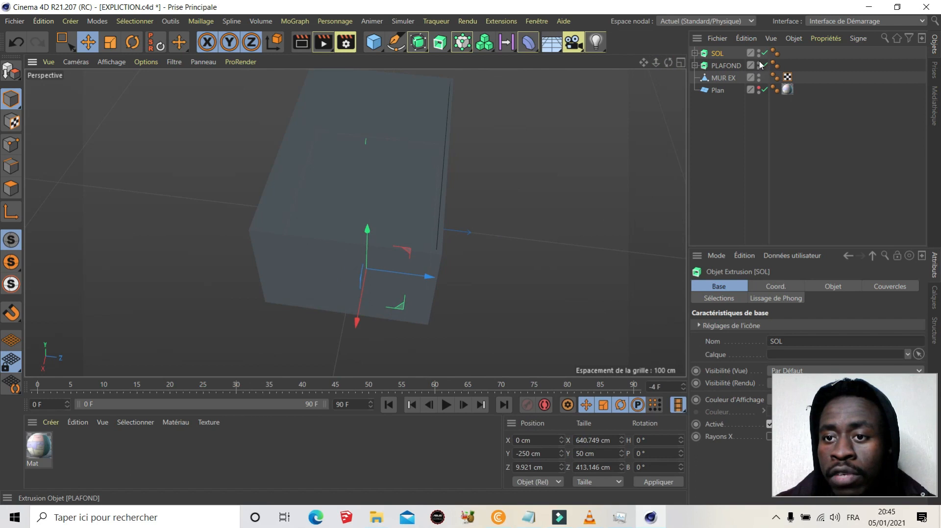
pyautogui.click(759, 63)
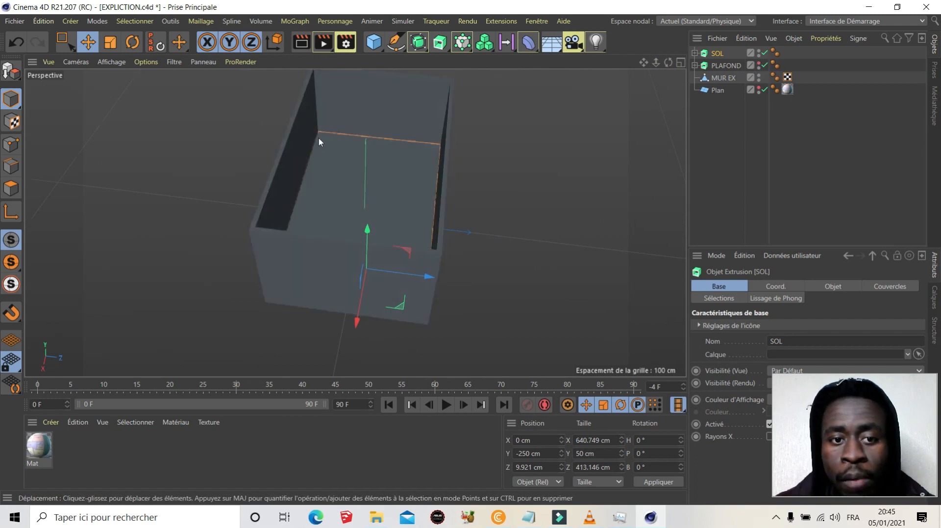
# - Inspect the floor slab's fit inside the exterior walls from above and at an angle
pyautogui.scroll(5, 318, 142)
pyautogui.moveTo(664, 59); pyautogui.dragTo(657, 78)
pyautogui.moveTo(355, 222); pyautogui.dragTo(404, 122)
pyautogui.scroll(-3, 404, 120)
pyautogui.scroll(2, 446, 132)
pyautogui.scroll(-3, 418, 185)
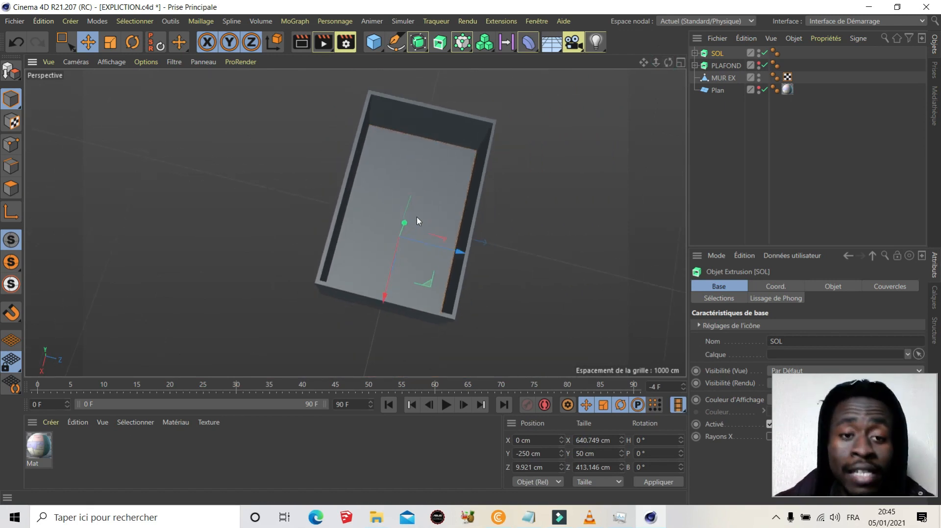
pyautogui.scroll(3, 425, 125)
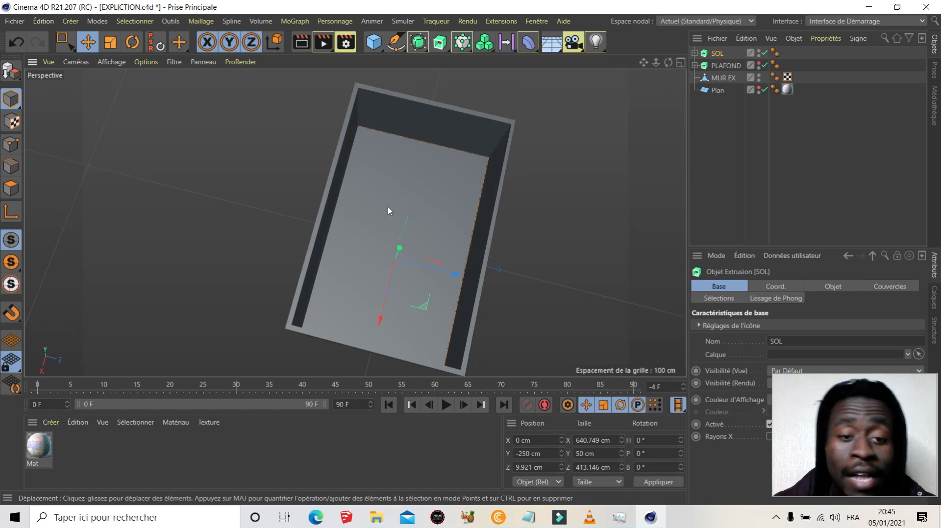
pyautogui.scroll(-2, 413, 198)
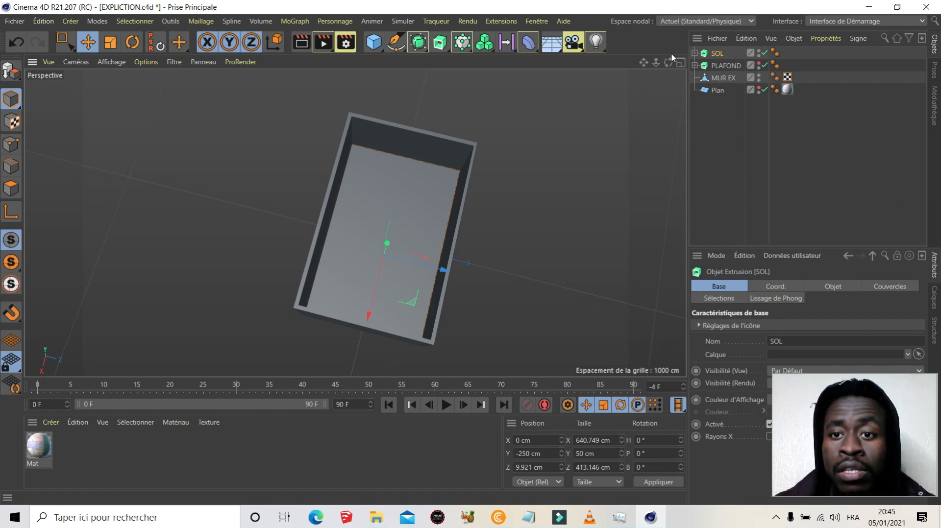
pyautogui.moveTo(667, 61); pyautogui.dragTo(667, 61)
pyautogui.keyDown('alt'); pyautogui.moveTo(355, 222); pyautogui.dragTo(378, 294); pyautogui.keyUp('alt')
pyautogui.scroll(2, 377, 294)
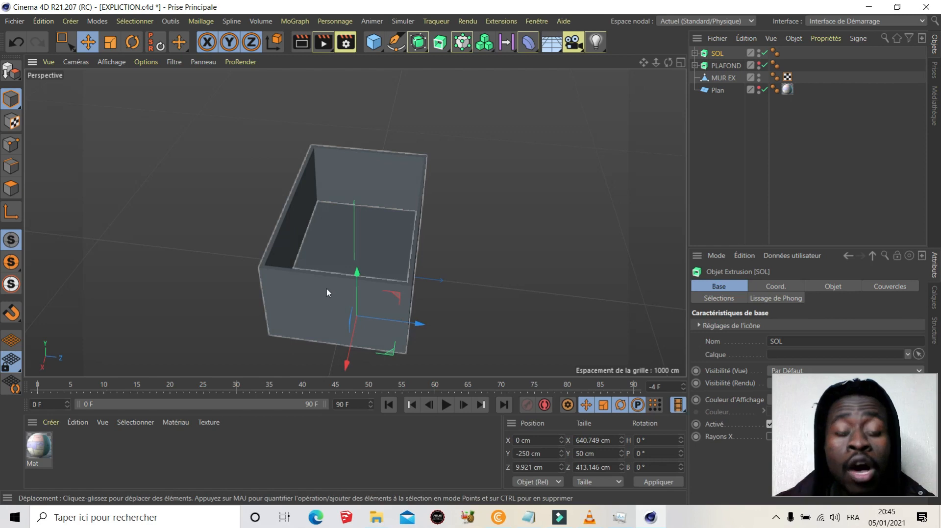
pyautogui.scroll(-2, 373, 303)
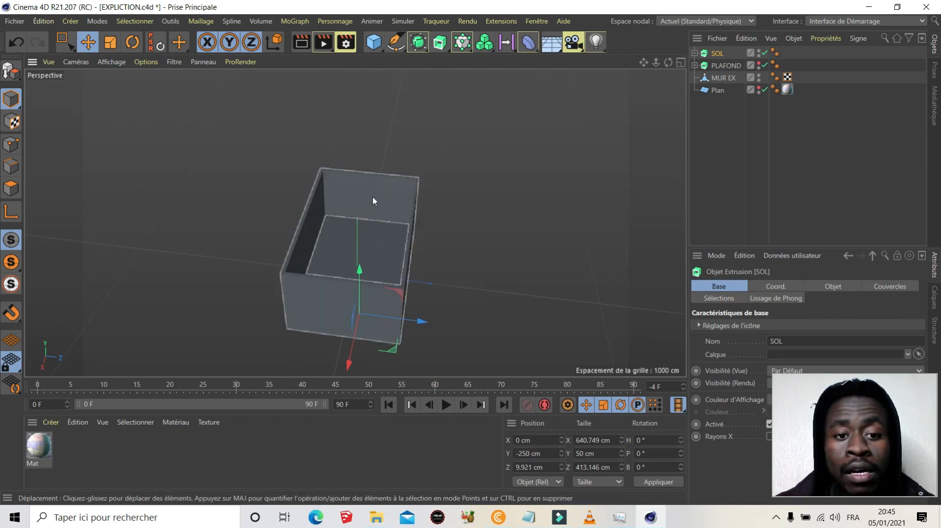